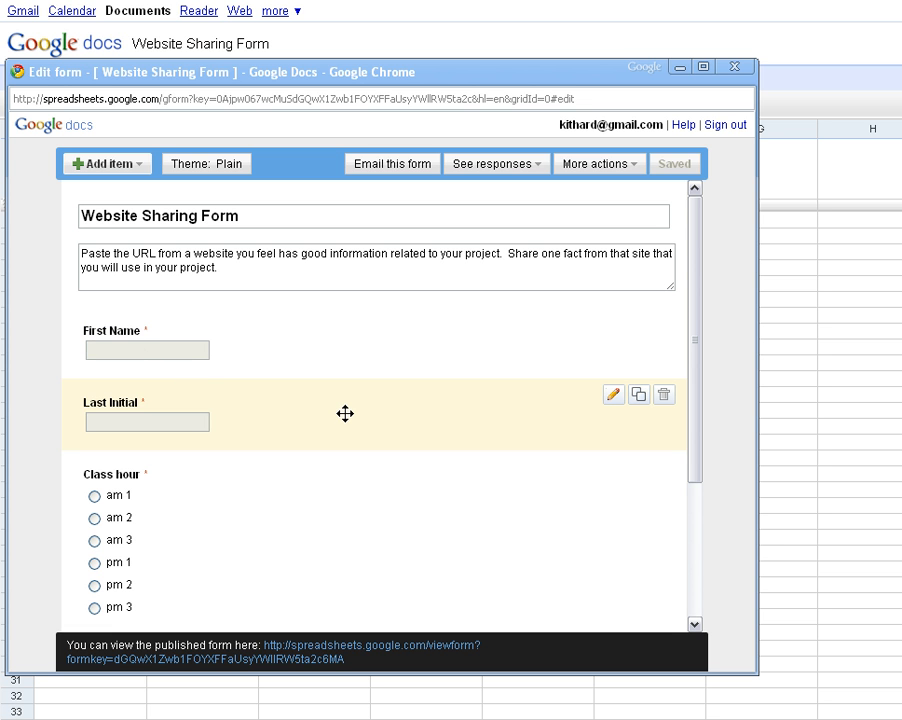
Add a multiple-choice question titled "Cloning for or against" at the end of the Website Sharing Form.
{"action": "left_click_drag", "start_coordinate": [690, 364], "coordinate": [695, 469]}
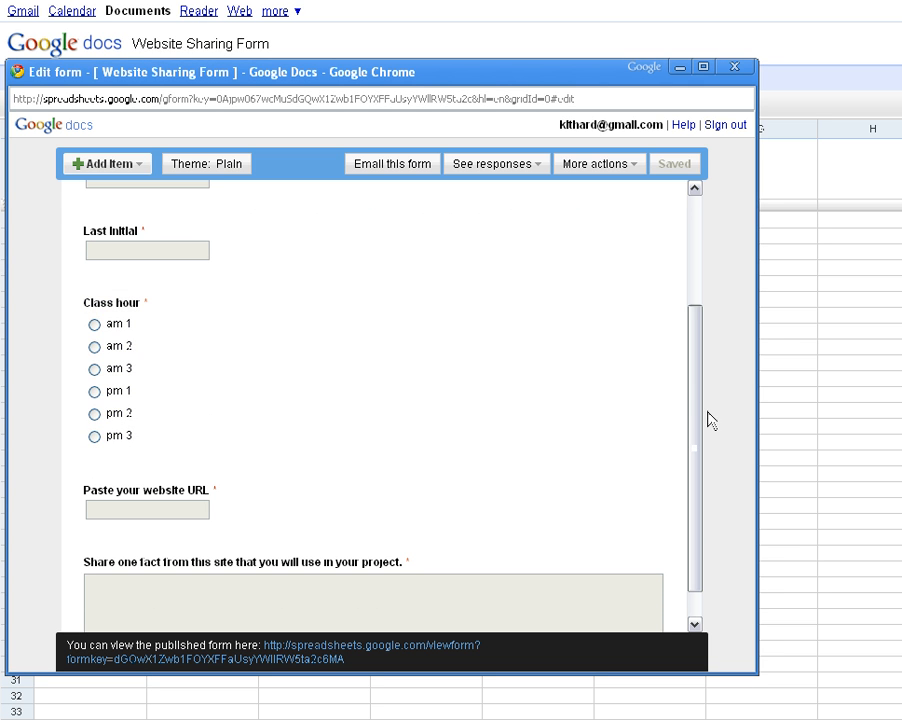
{"action": "left_click_drag", "start_coordinate": [697, 406], "coordinate": [690, 475]}
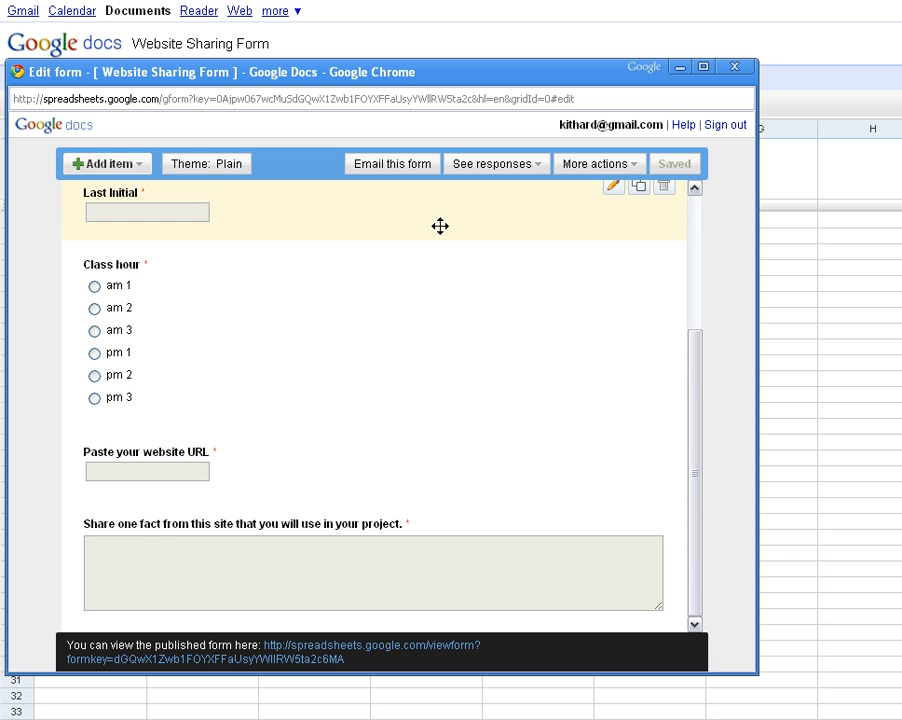
{"action": "left_click", "coordinate": [108, 164]}
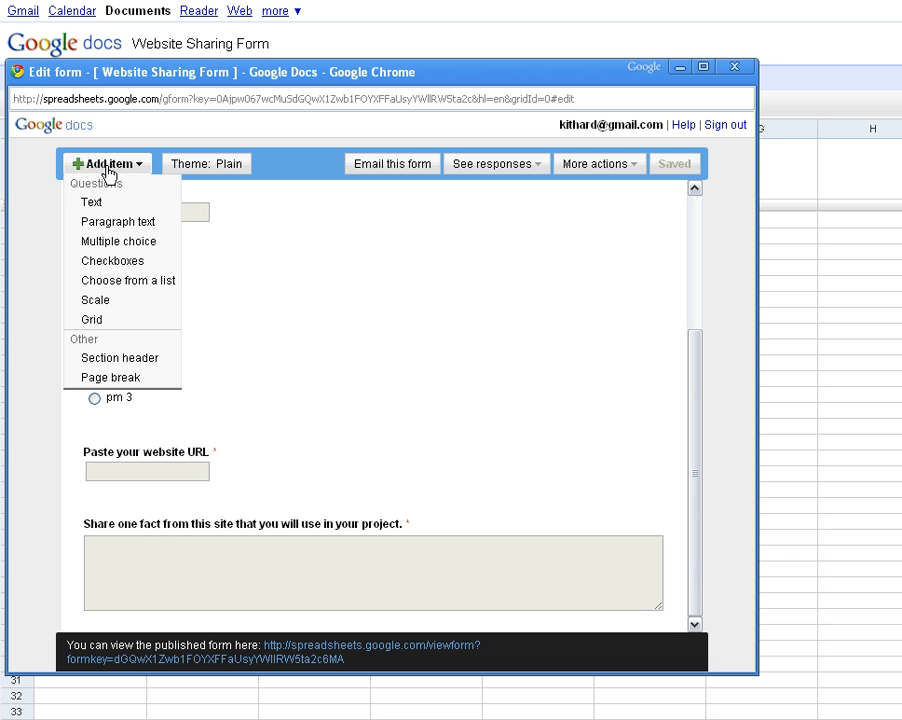
{"action": "left_click", "coordinate": [107, 241]}
{"action": "left_click", "coordinate": [246, 439]}
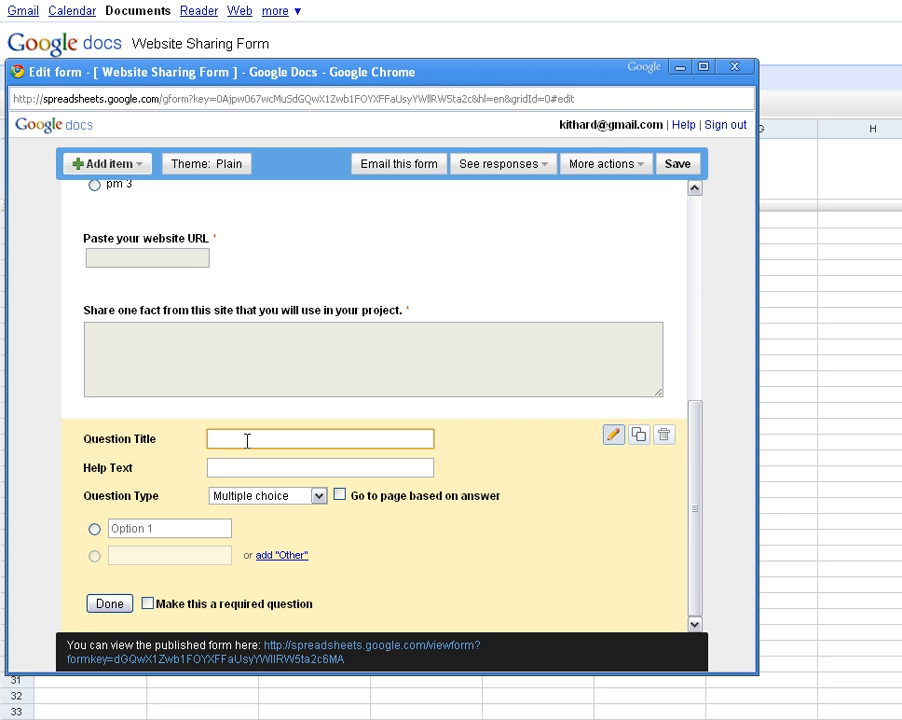
{"action": "type", "text": "Cloning for or against"}
Give the cloning question the answer options For, Against and Neutral.
{"action": "left_click", "coordinate": [167, 528]}
{"action": "type", "text": "For"}
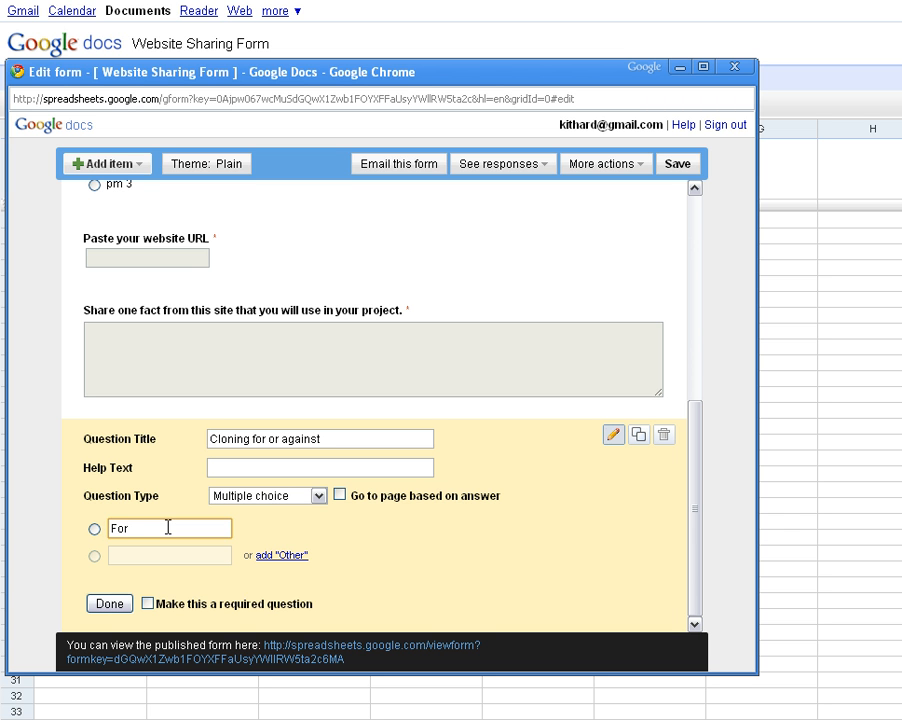
{"action": "left_click", "coordinate": [150, 552]}
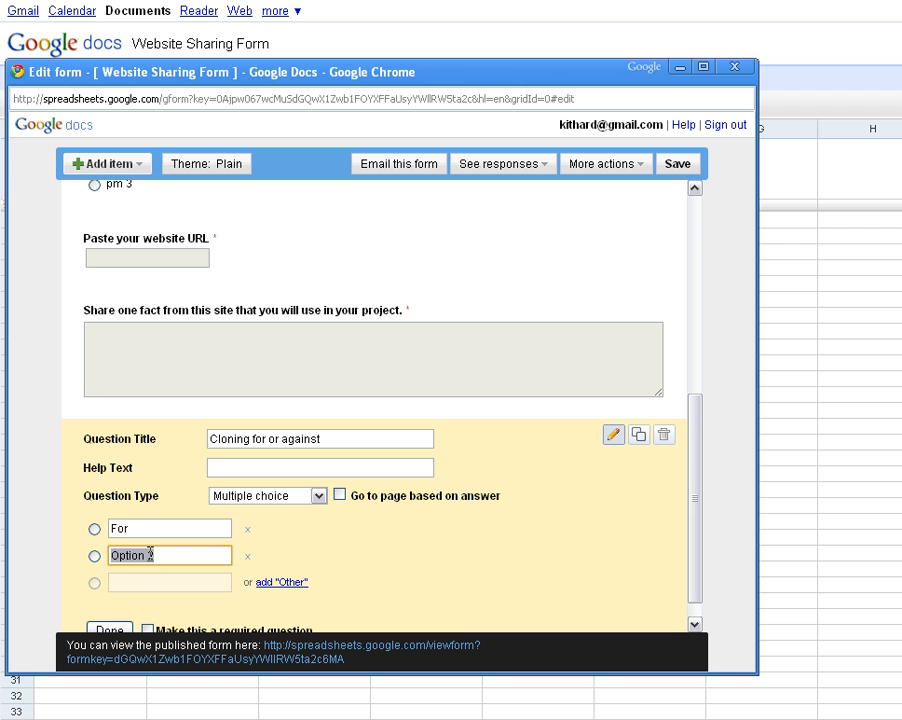
{"action": "type", "text": "Agani"}
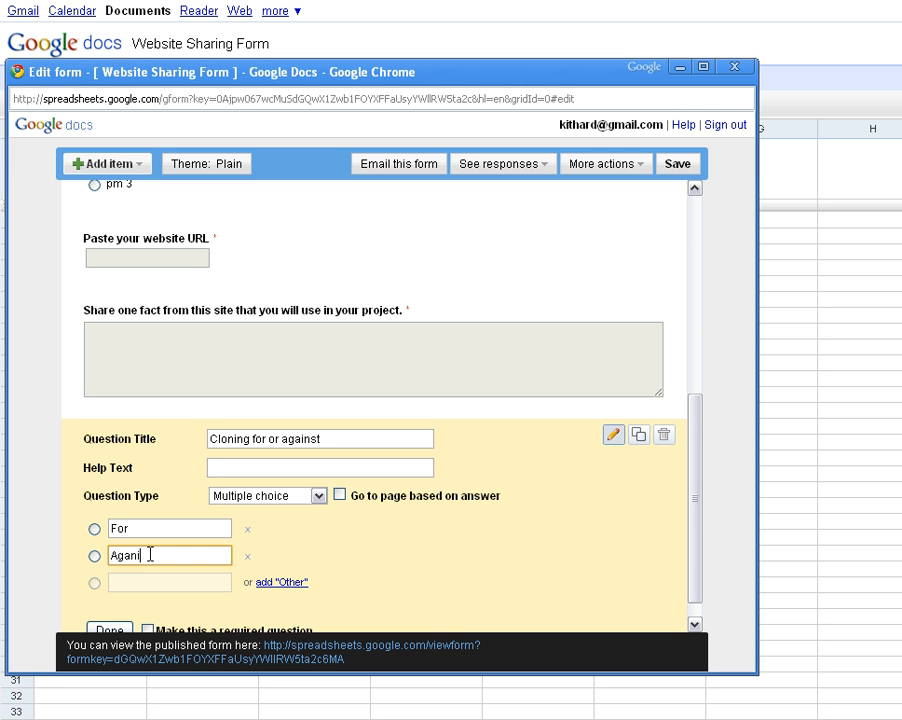
{"action": "key", "text": "BackSpace"}
{"action": "key", "text": "BackSpace"}
{"action": "type", "text": "inst"}
{"action": "left_click", "coordinate": [208, 588]}
{"action": "type", "text": "Neu"}
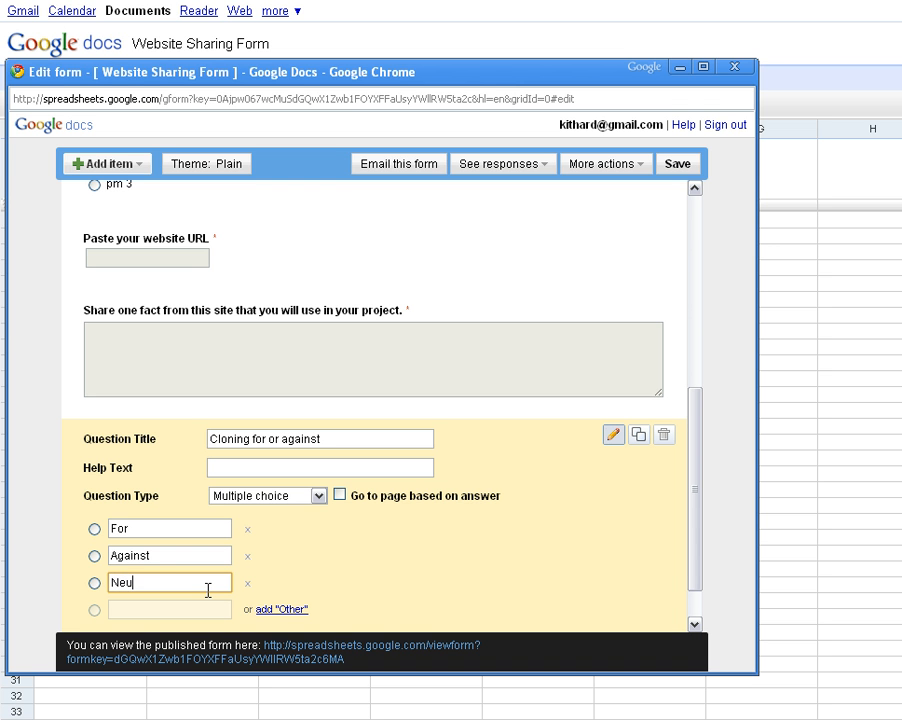
{"action": "type", "text": "tral"}
{"action": "left_click", "coordinate": [411, 564]}
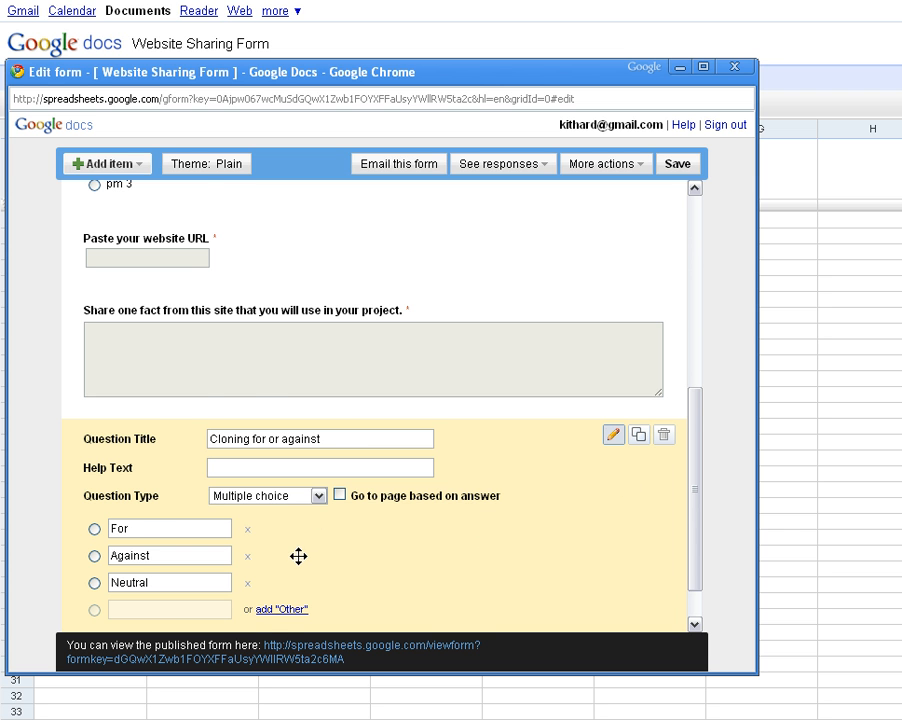
Make the cloning question required, save the form and close the form editor.
{"action": "scroll", "coordinate": [300, 555], "scroll_direction": "down", "scroll_amount": 1}
{"action": "left_click", "coordinate": [147, 604]}
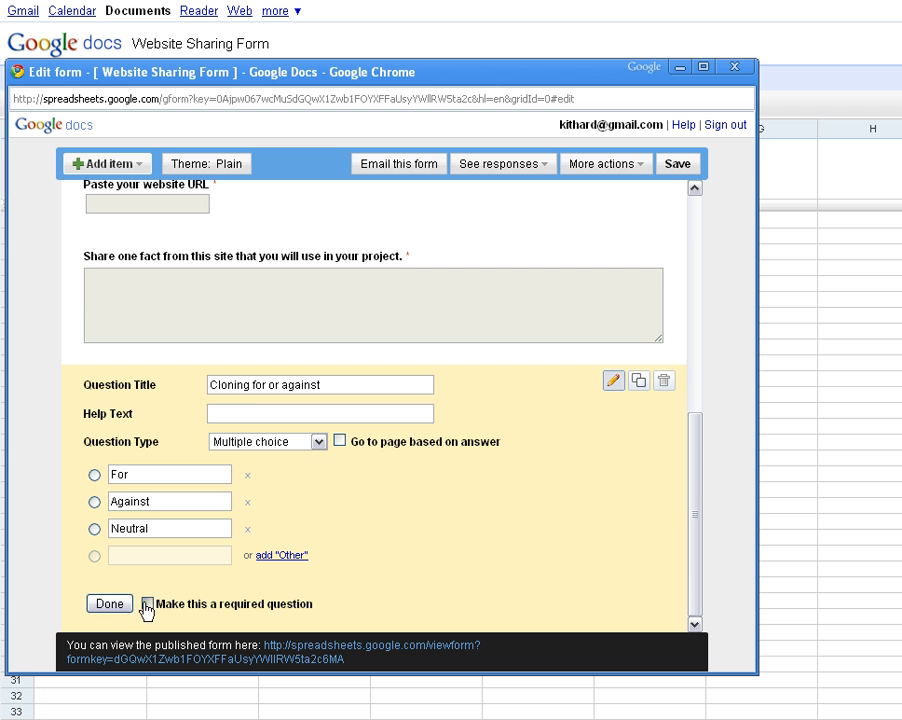
{"action": "left_click", "coordinate": [104, 604]}
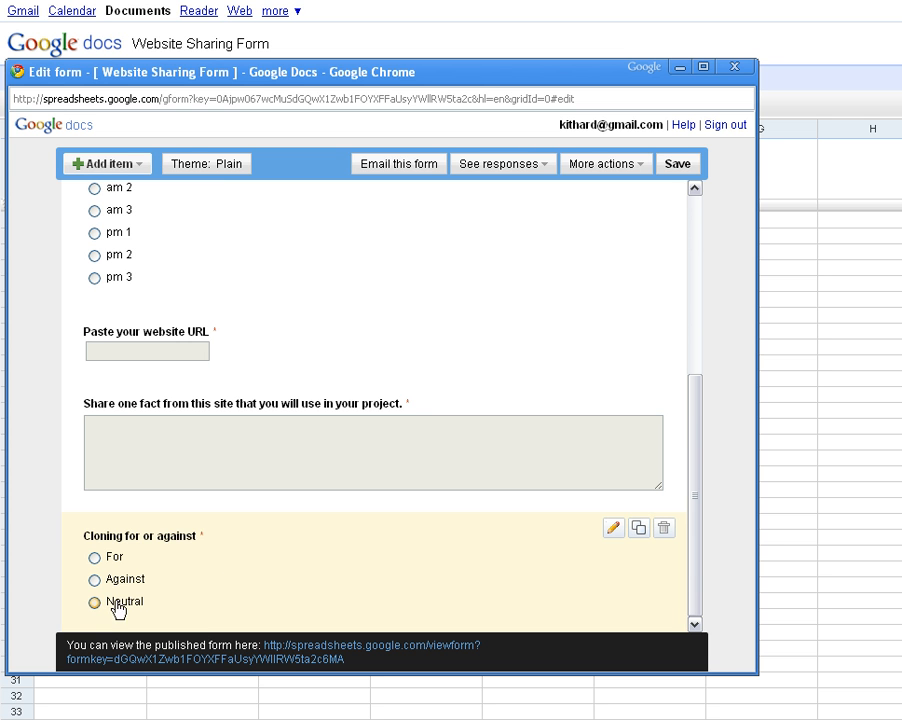
{"action": "left_click", "coordinate": [681, 166]}
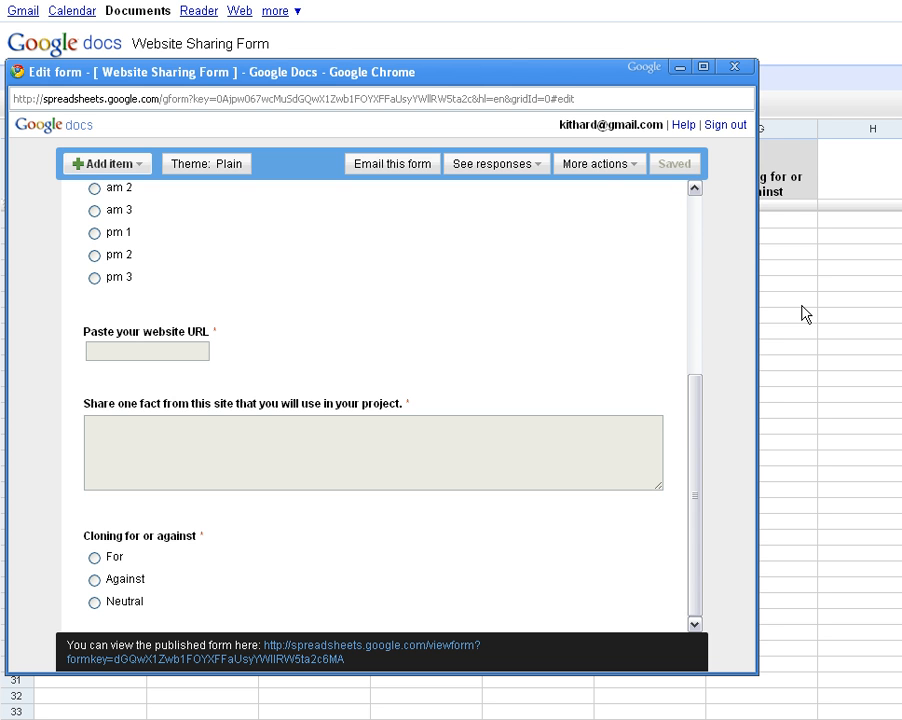
{"action": "left_click", "coordinate": [777, 62]}
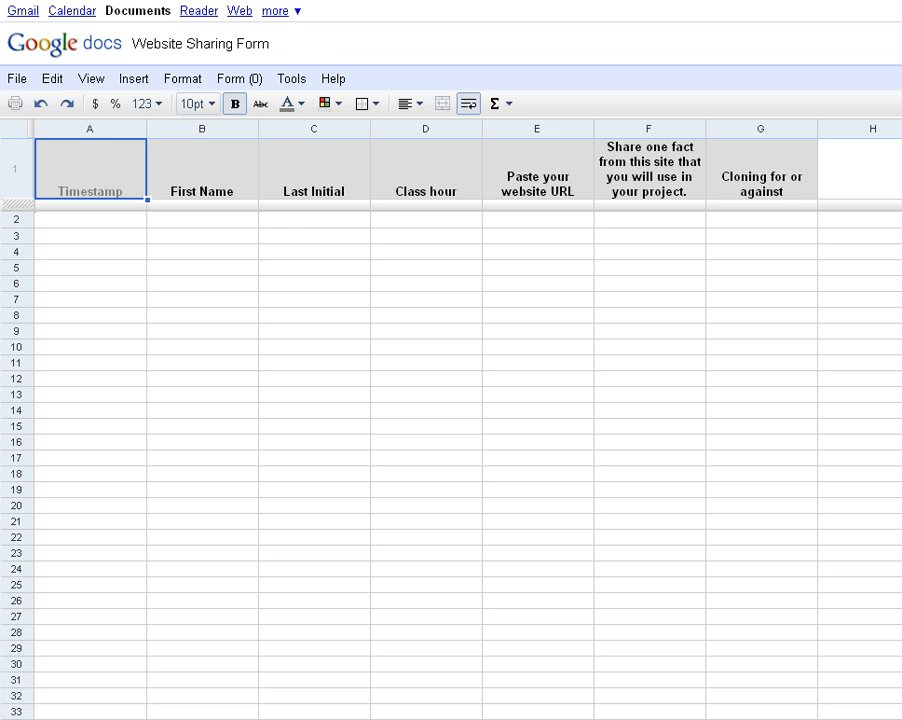
Open the live form and fill in the respondent's first name and last initial.
{"action": "left_click", "coordinate": [253, 78]}
{"action": "left_click", "coordinate": [277, 168]}
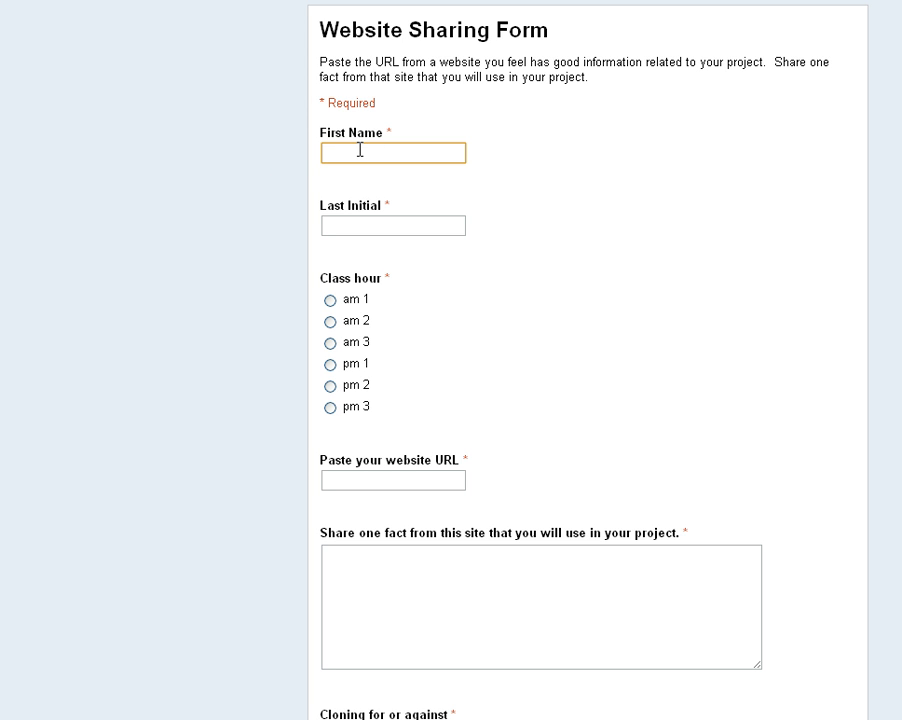
{"action": "type", "text": "Kit"}
{"action": "key", "text": "Tab"}
{"action": "type", "text": "H"}
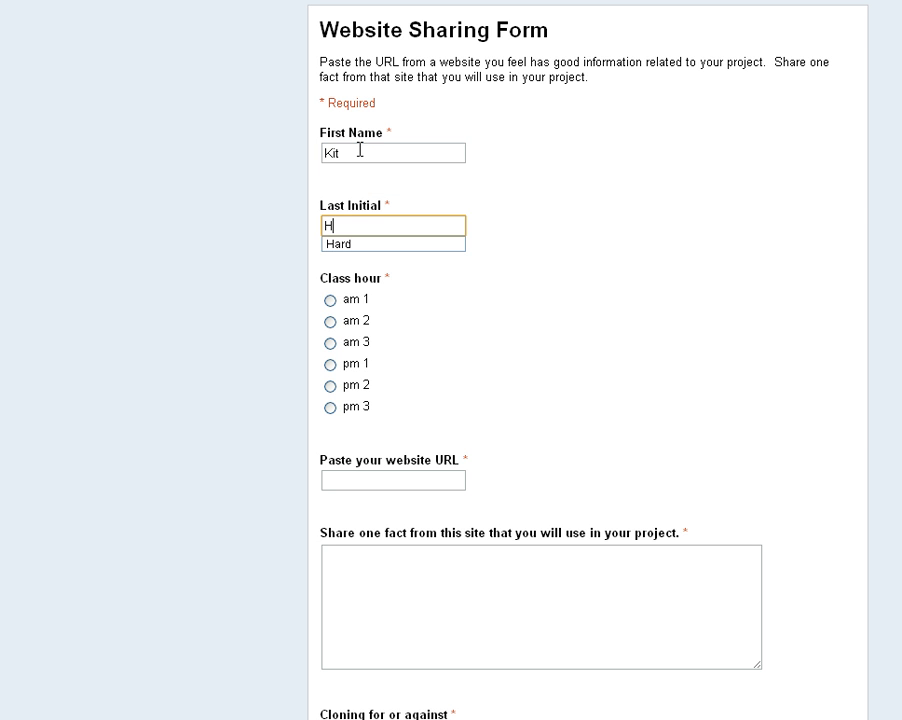
{"action": "left_click", "coordinate": [497, 316]}
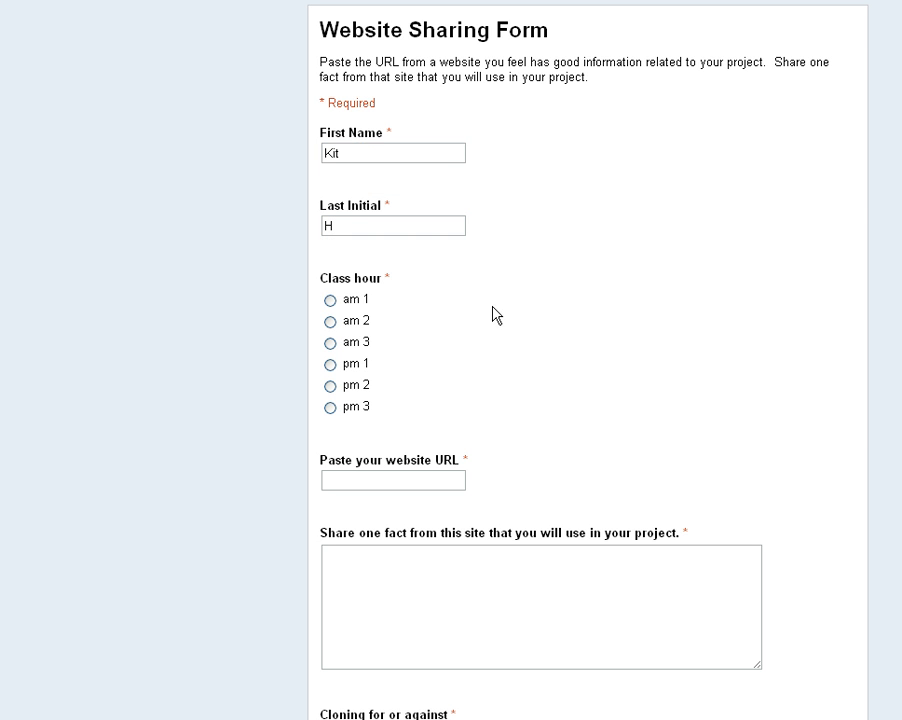
Choose am 1 as the class hour and paste the copied CNN article address as the website URL.
{"action": "left_click", "coordinate": [331, 301]}
{"action": "left_click", "coordinate": [322, 477]}
{"action": "right_click", "coordinate": [329, 482]}
{"action": "left_click", "coordinate": [360, 555]}
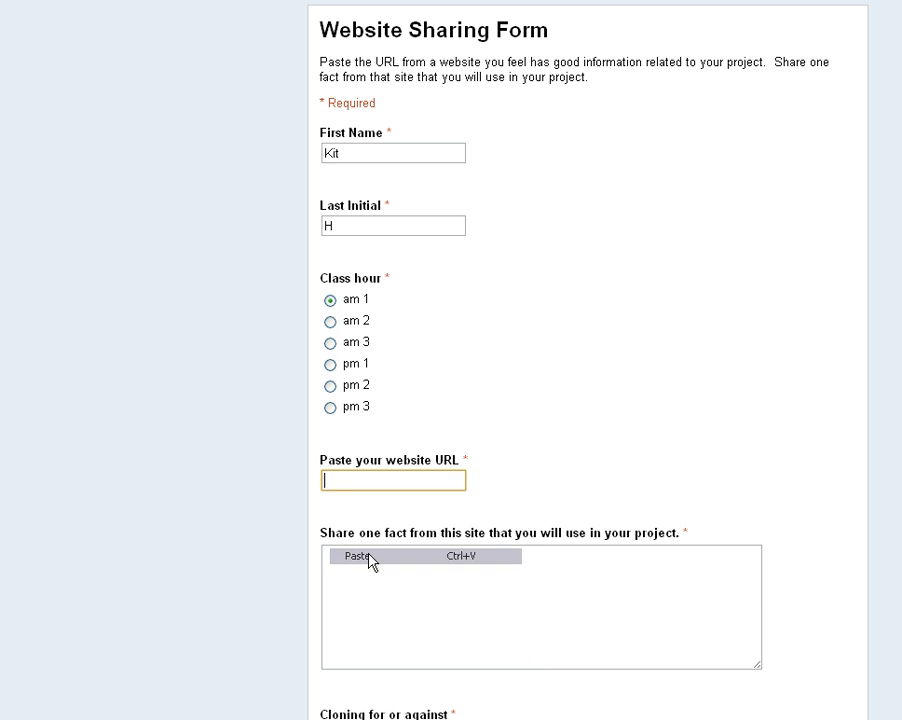
Copy the opening paragraph of the CNN cloning article and paste it as the fact shared from the site.
{"action": "left_click", "coordinate": [367, 552]}
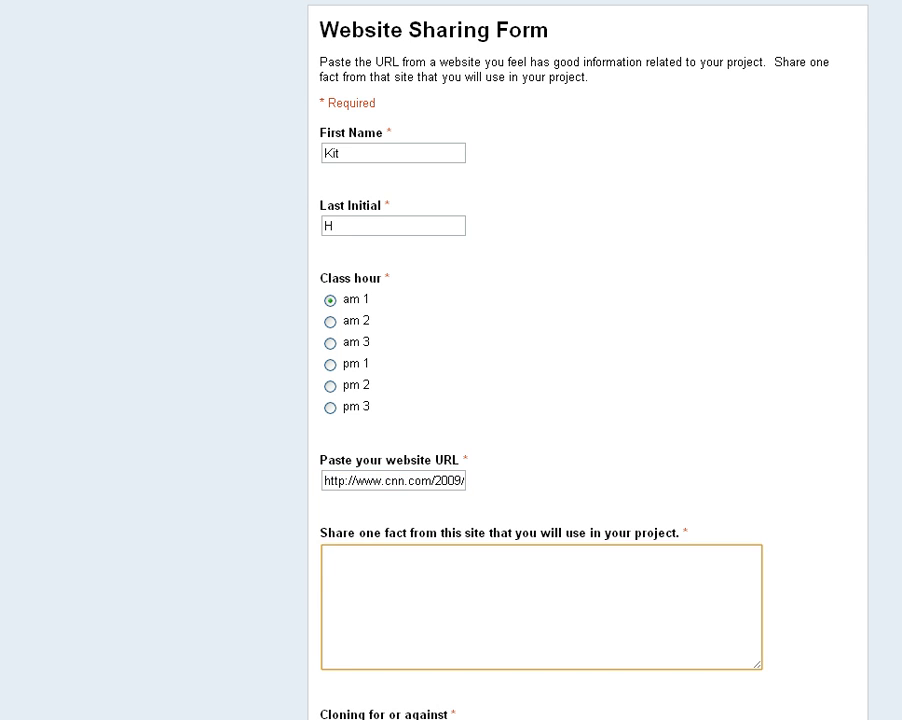
{"action": "key", "text": "ctrl+Tab"}
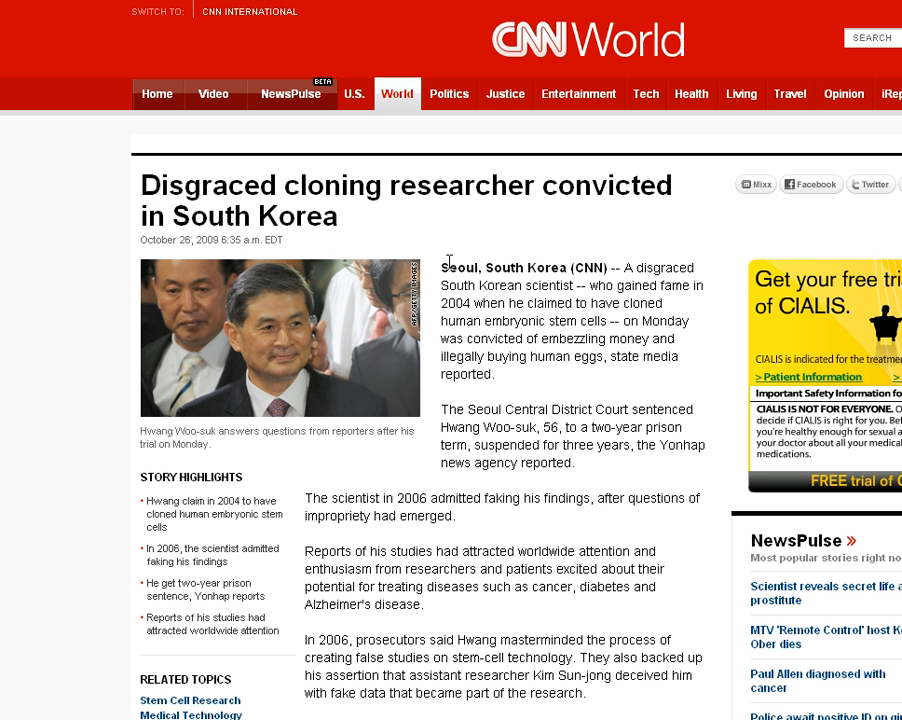
{"action": "left_click_drag", "start_coordinate": [441, 268], "coordinate": [528, 391]}
{"action": "key", "text": "ctrl+c"}
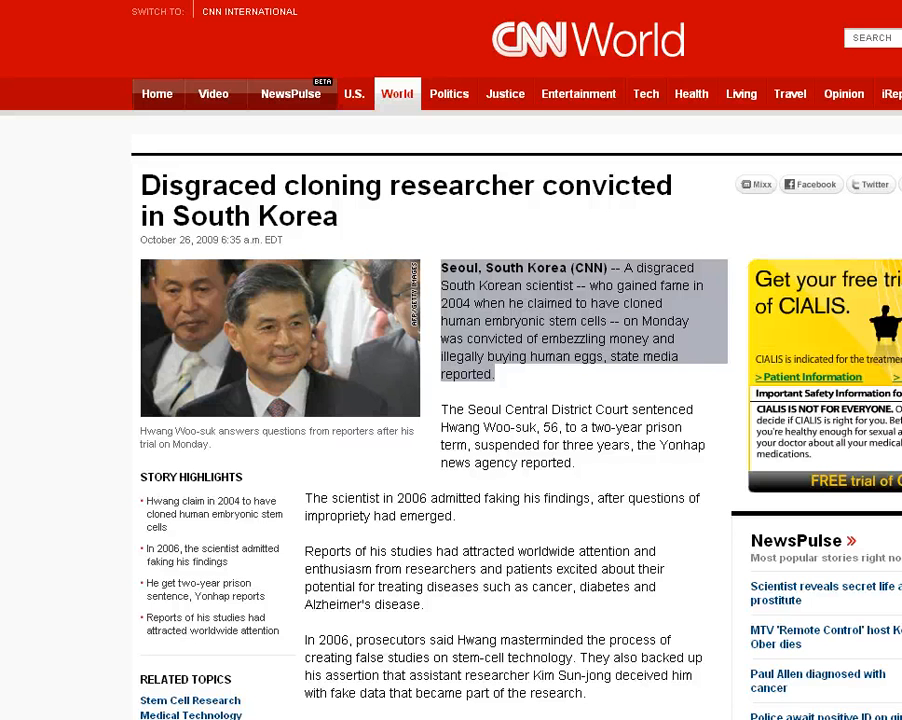
{"action": "key", "text": "ctrl+Tab"}
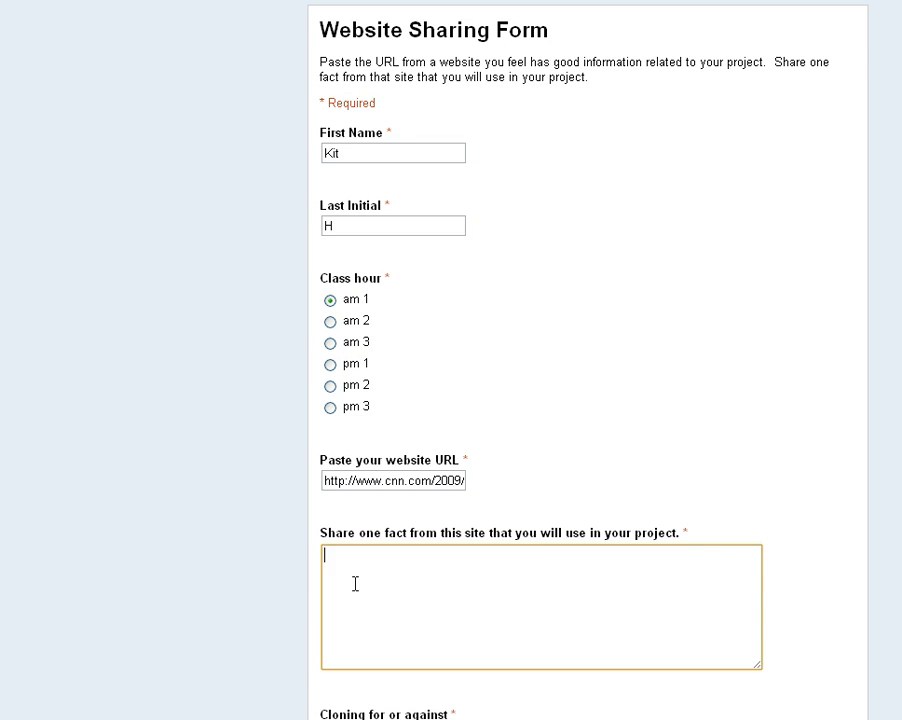
{"action": "key", "text": "ctrl+v"}
{"action": "left_click", "coordinate": [223, 549]}
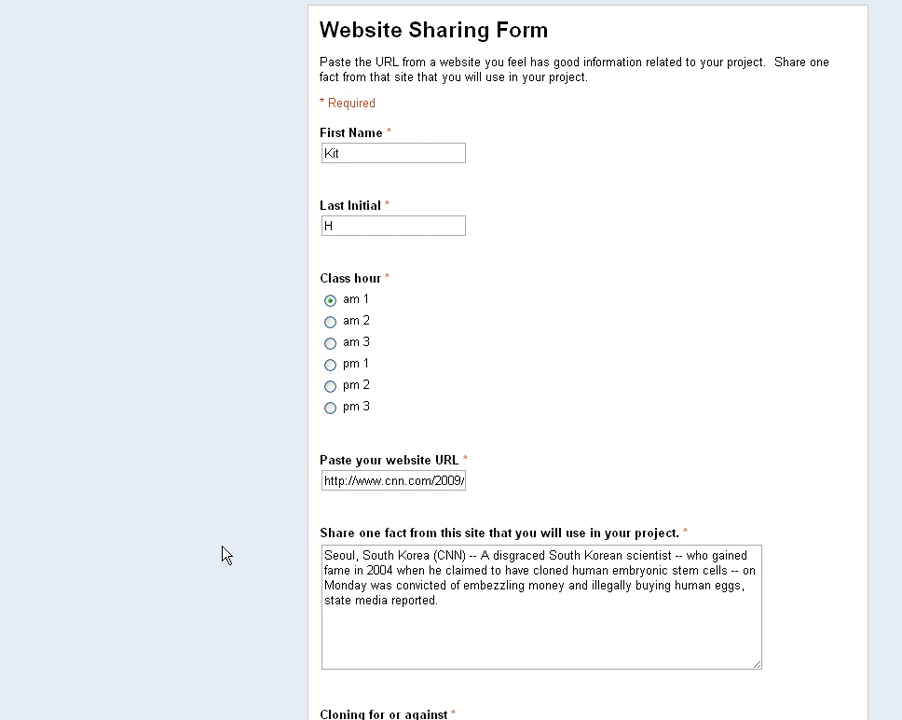
Answer the cloning question with Against and submit the form.
{"action": "scroll", "coordinate": [228, 553], "scroll_direction": "down", "scroll_amount": 2}
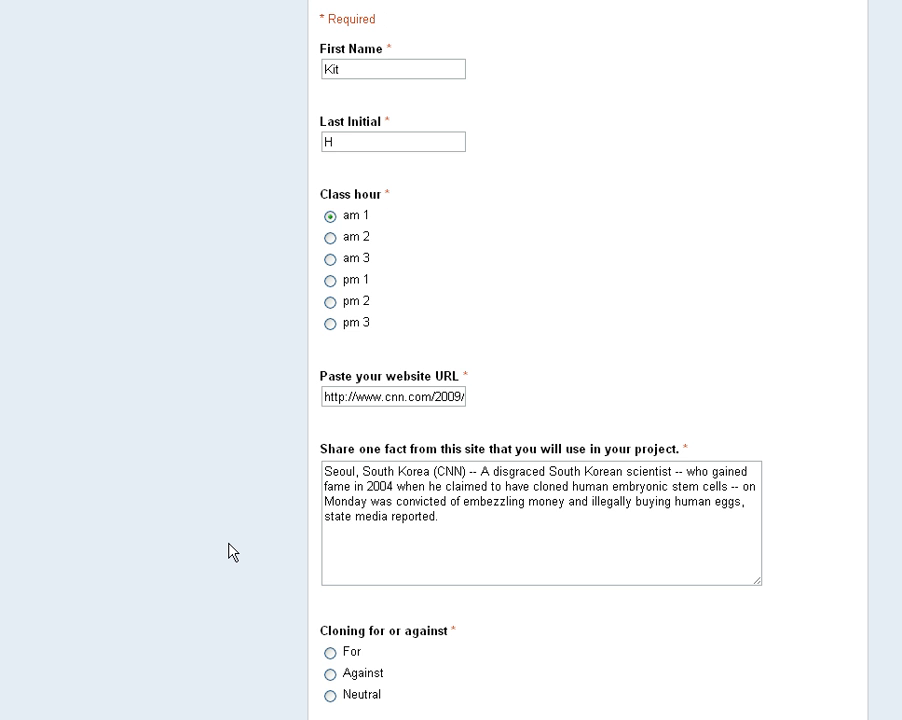
{"action": "left_click", "coordinate": [331, 654]}
{"action": "left_click", "coordinate": [331, 674]}
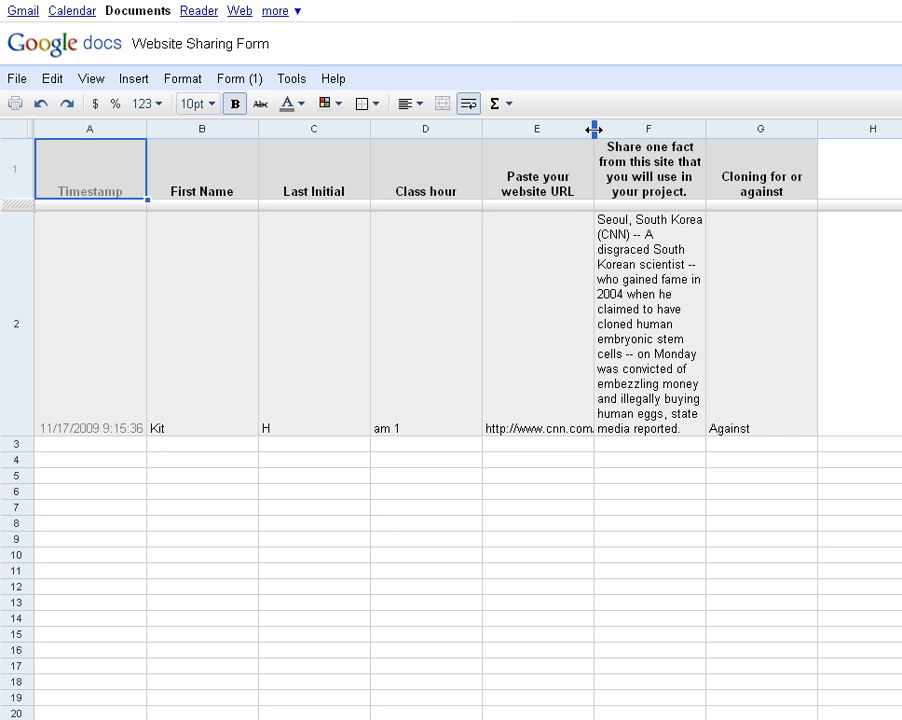
Widen the "Paste your website URL" column in the response spreadsheet so more of the address fits.
{"action": "left_click_drag", "start_coordinate": [593, 131], "coordinate": [901, 260]}
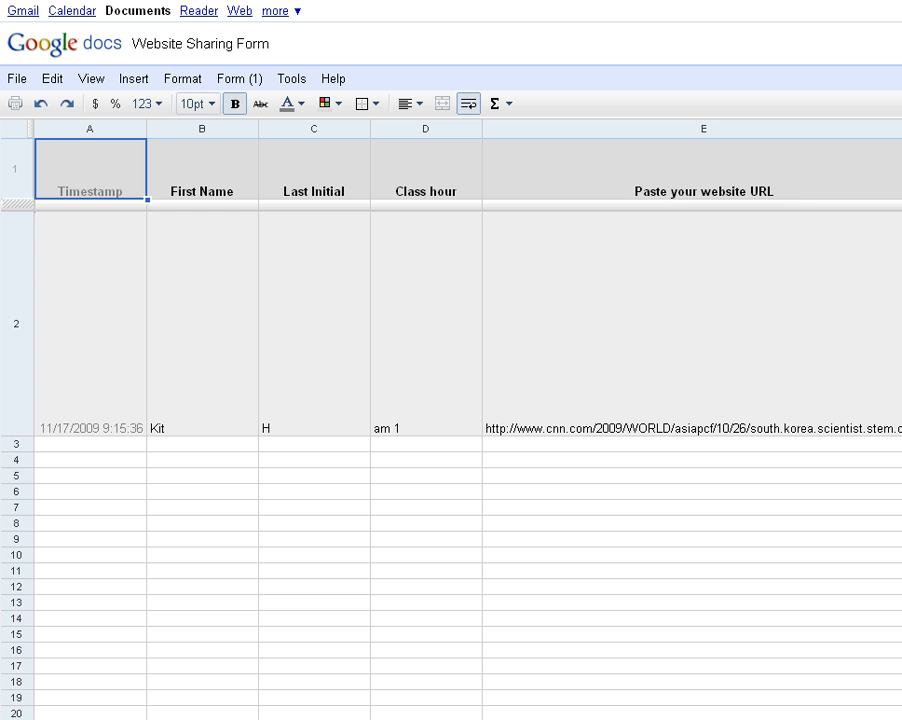
{"action": "left_click_drag", "start_coordinate": [901, 128], "coordinate": [751, 125]}
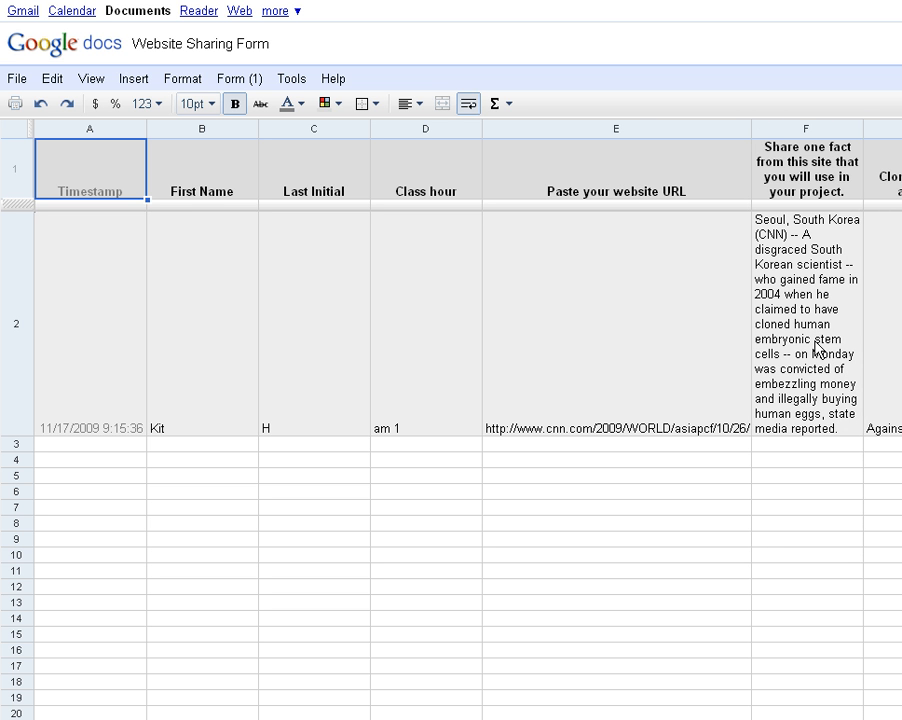
{"action": "left_click", "coordinate": [18, 80]}
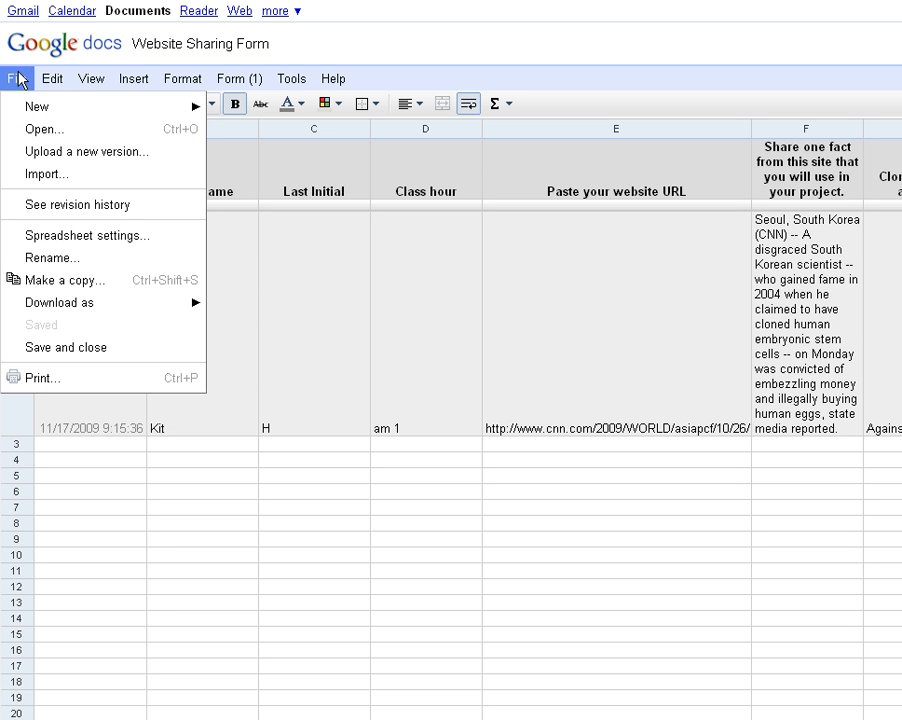
{"action": "mouse_move", "coordinate": [52, 79]}
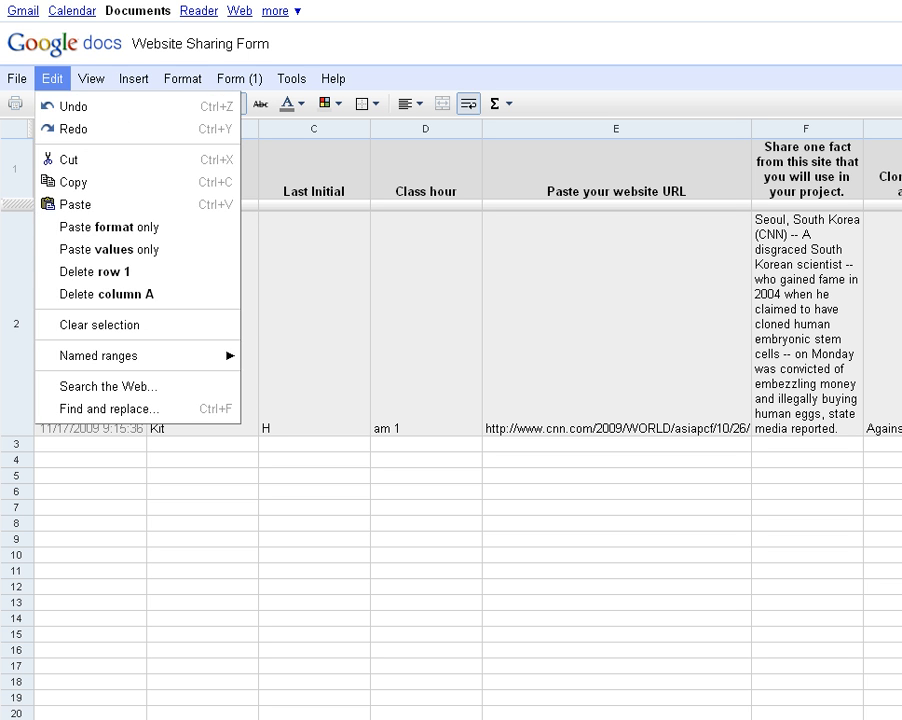
{"action": "key", "text": "Escape"}
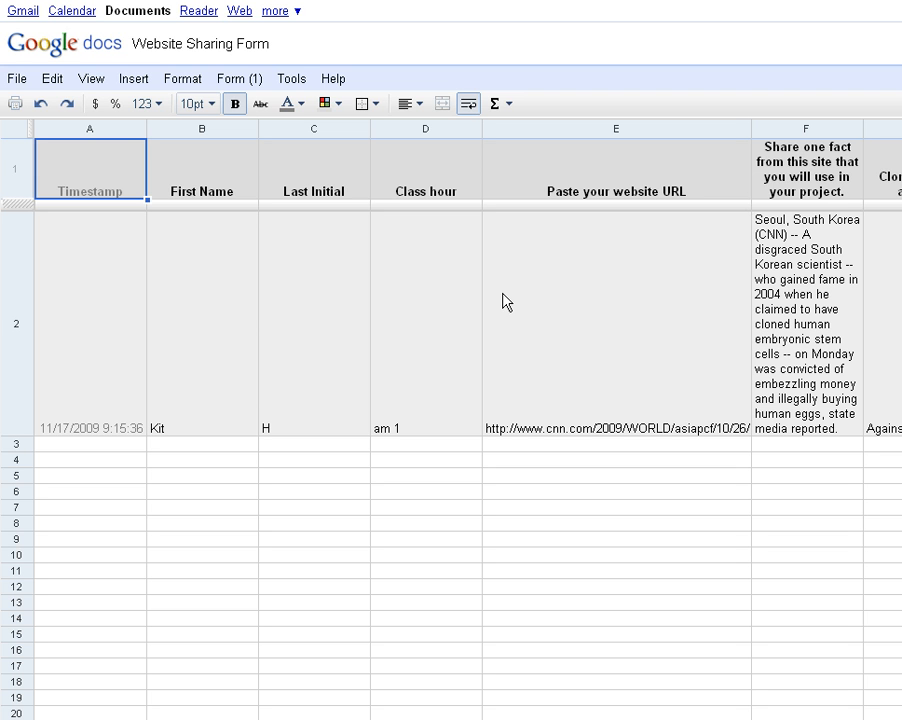
{"action": "left_click", "coordinate": [417, 511]}
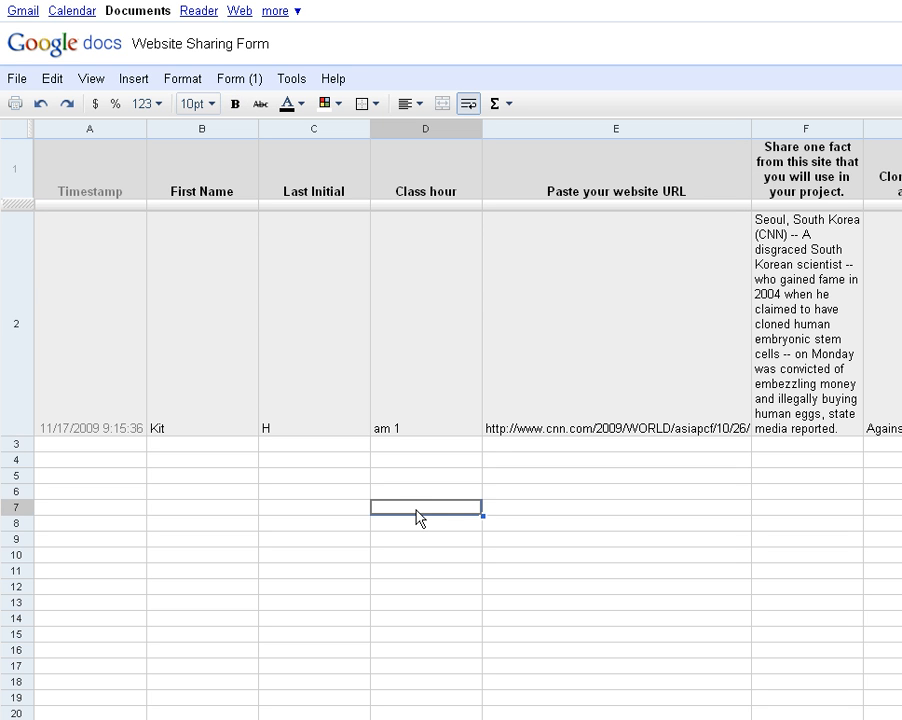